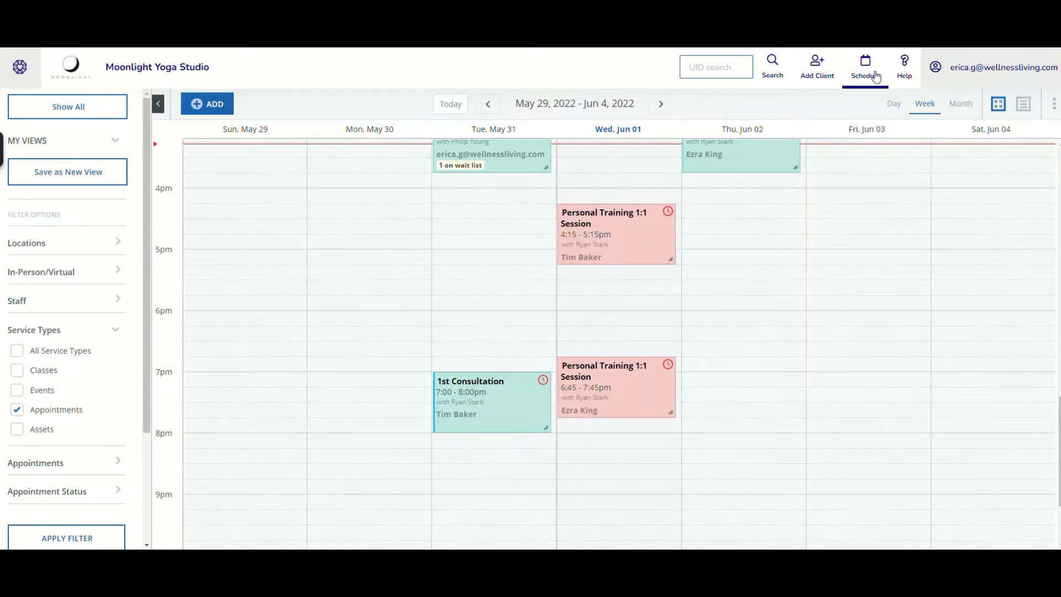
# Start a new appointment booking in the Thursday, Jun 2 6:15pm calendar slot
pyautogui.click(695, 342)
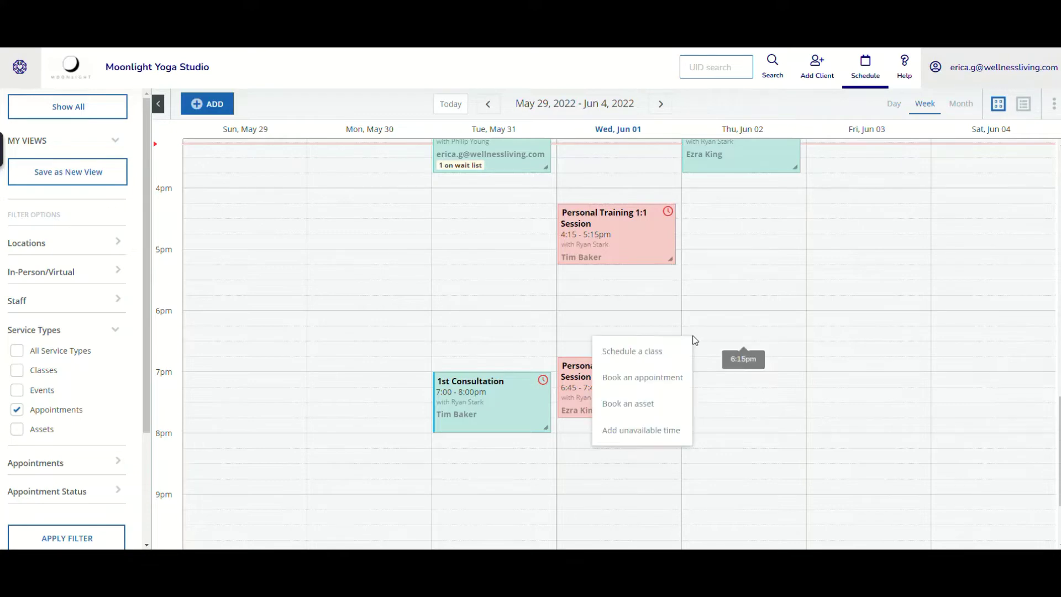
pyautogui.click(673, 375)
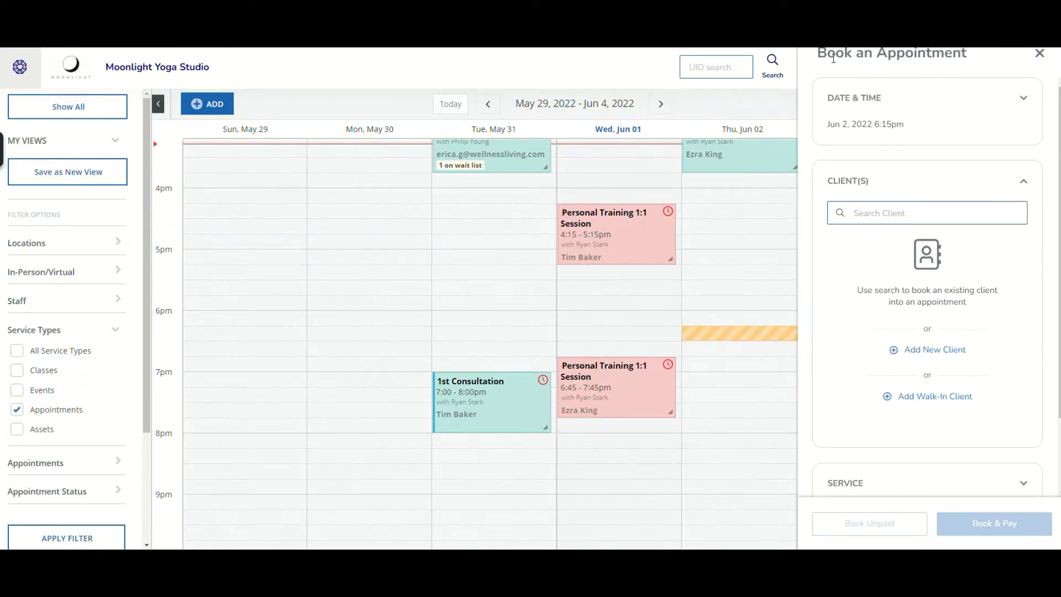
pyautogui.moveTo(822, 53); pyautogui.dragTo(982, 51)
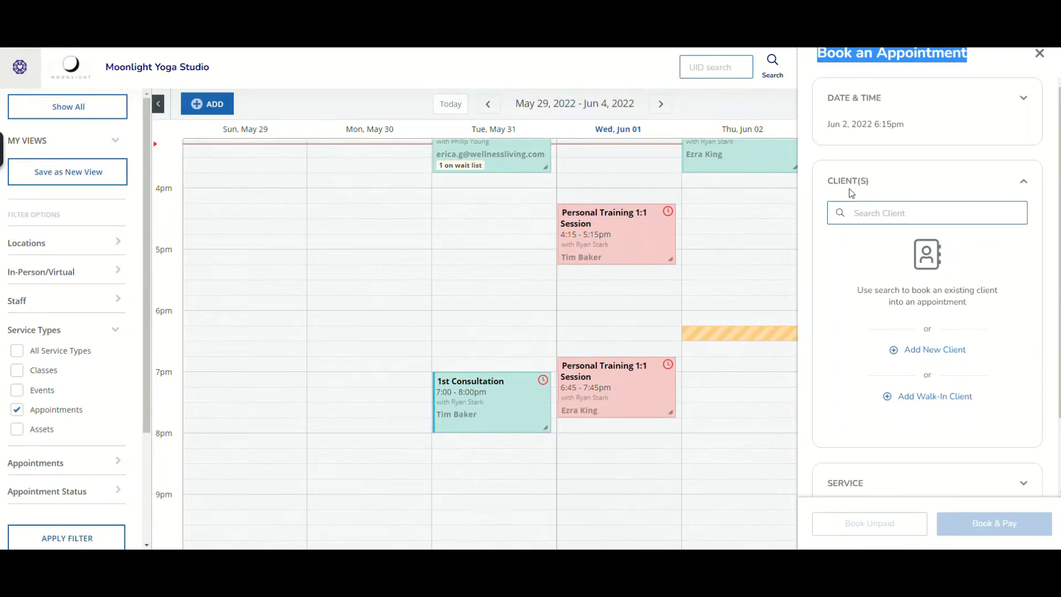
# Expand the date and time details to confirm Jun 2, 2022 at 6:15 PM, recurring off
pyautogui.moveTo(829, 180); pyautogui.dragTo(876, 181)
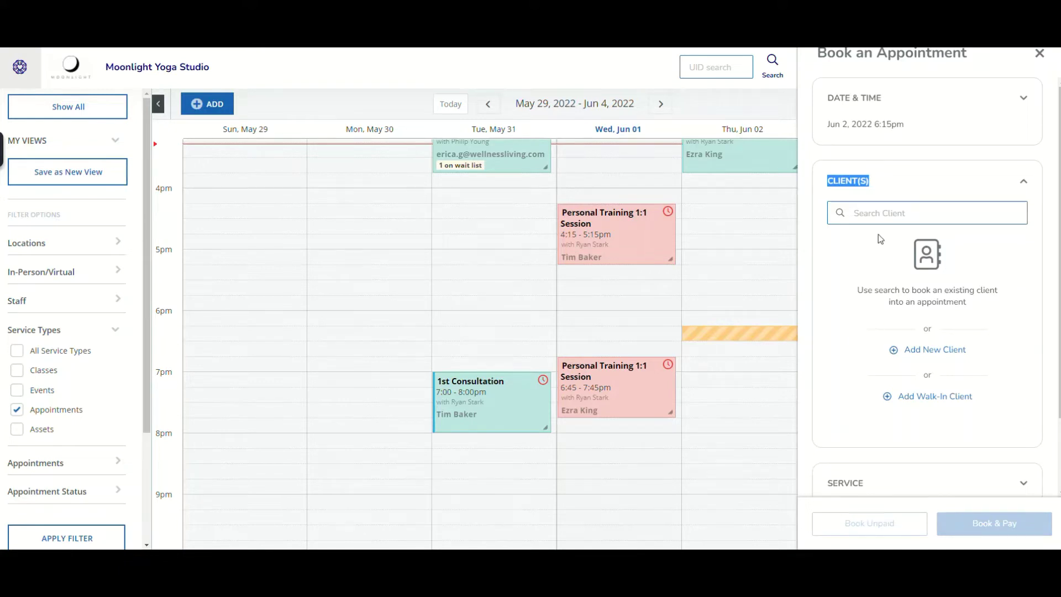
pyautogui.moveTo(829, 124); pyautogui.dragTo(904, 126)
pyautogui.click(902, 127)
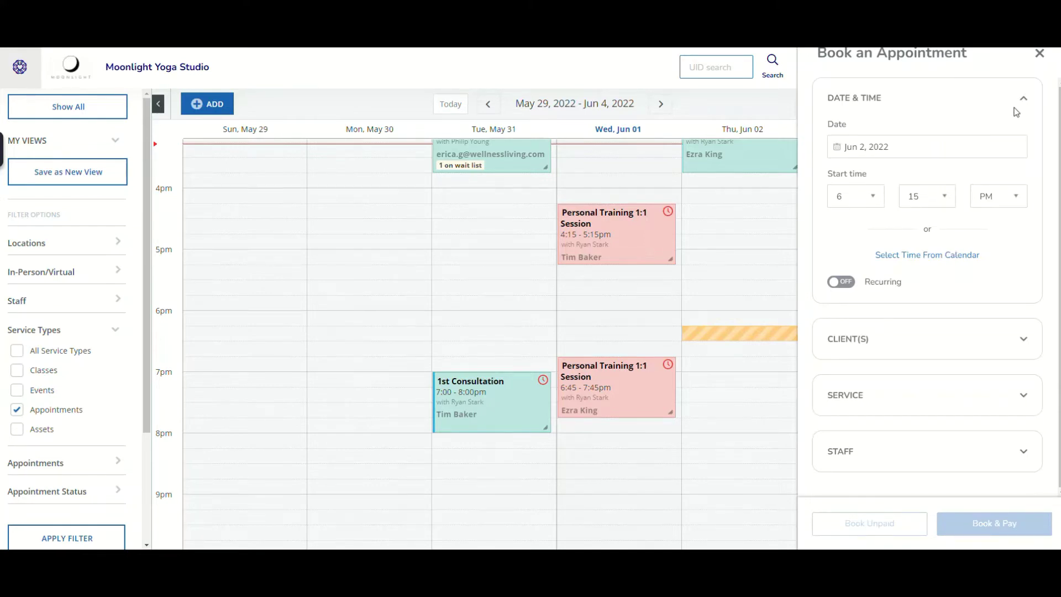
# Search the client list and add the chosen client to the booking
pyautogui.click(1025, 340)
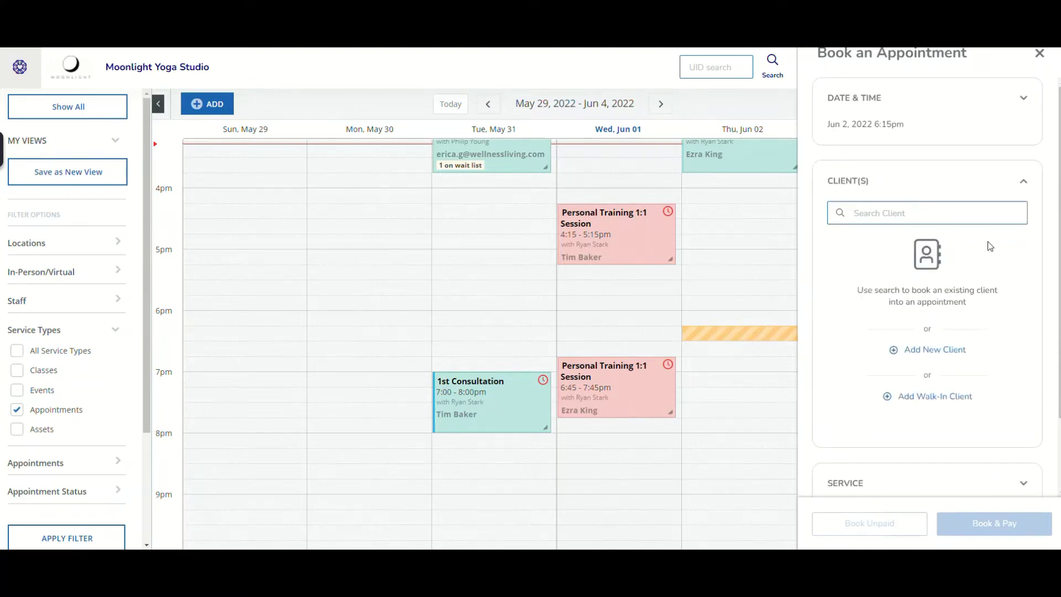
pyautogui.scroll(-1, 989, 245)
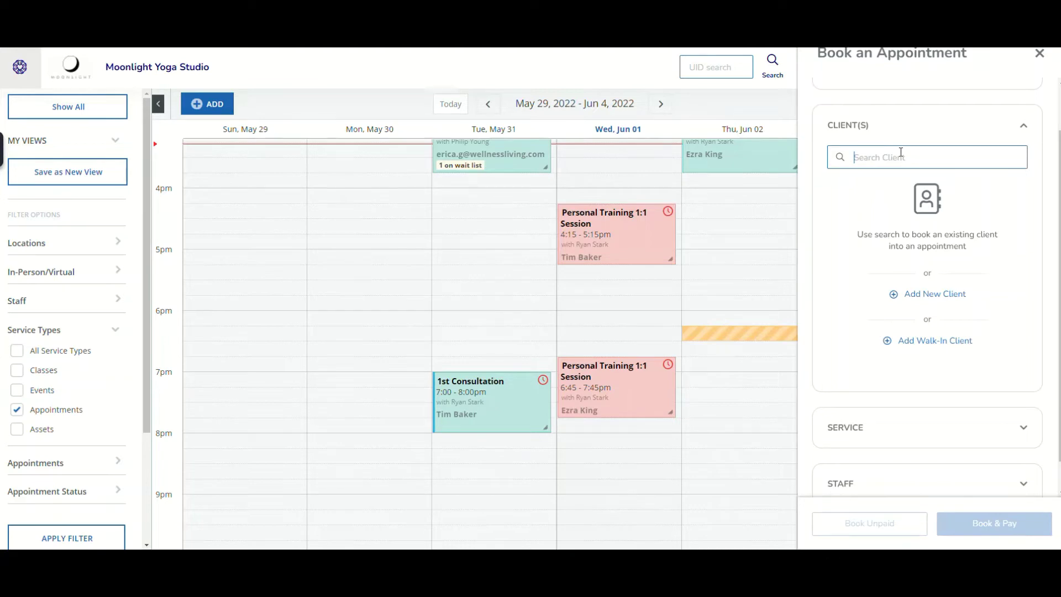
pyautogui.write('ez')
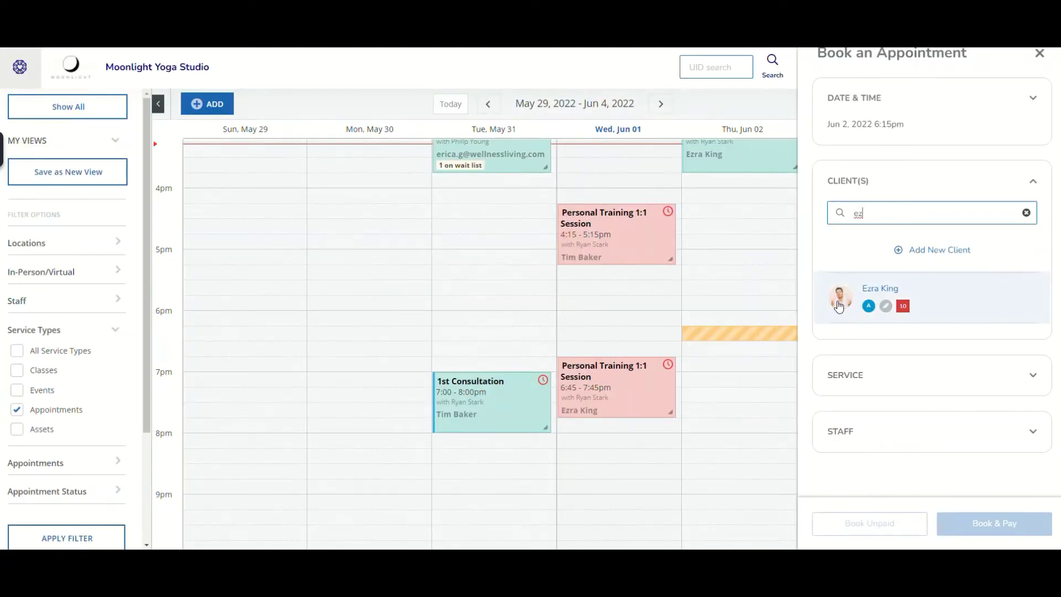
pyautogui.click(839, 306)
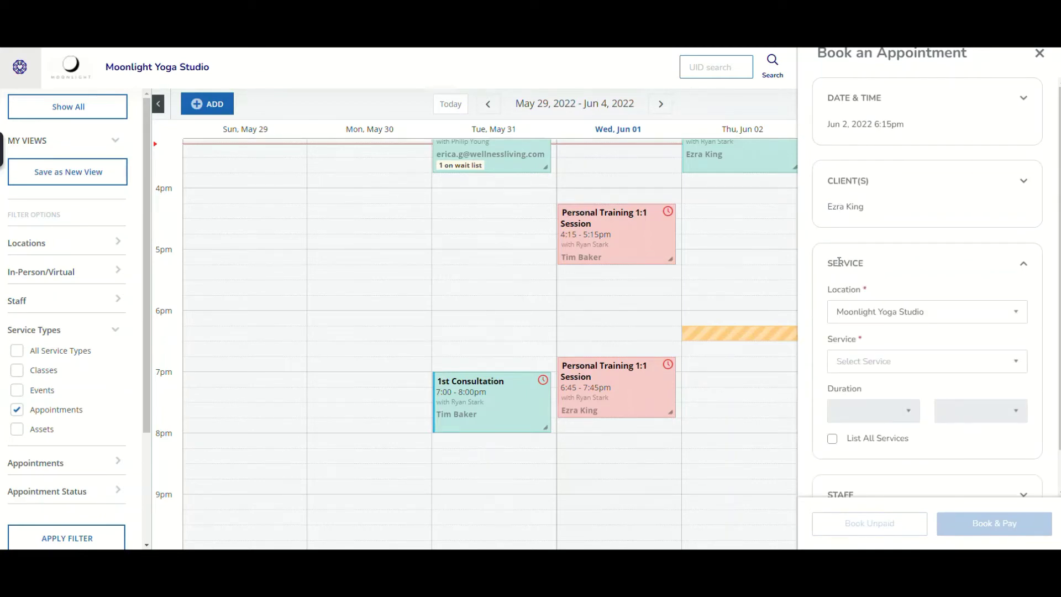
# Keep location Moonlight Yoga Studio and select the Personal Training 1:1 Session service
pyautogui.scroll(-1, 840, 264)
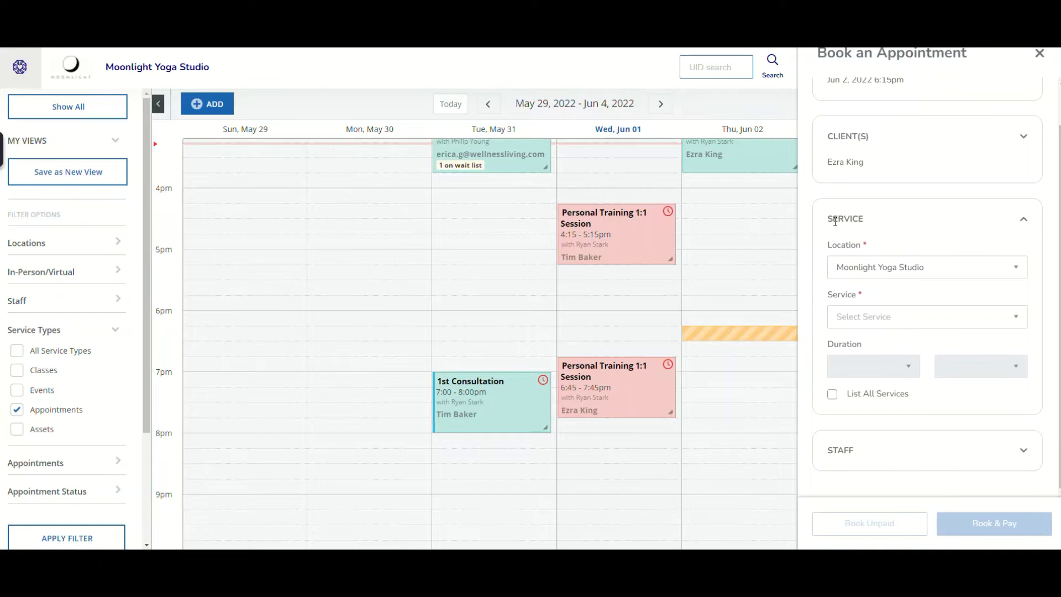
pyautogui.doubleClick(829, 220)
pyautogui.click(860, 267)
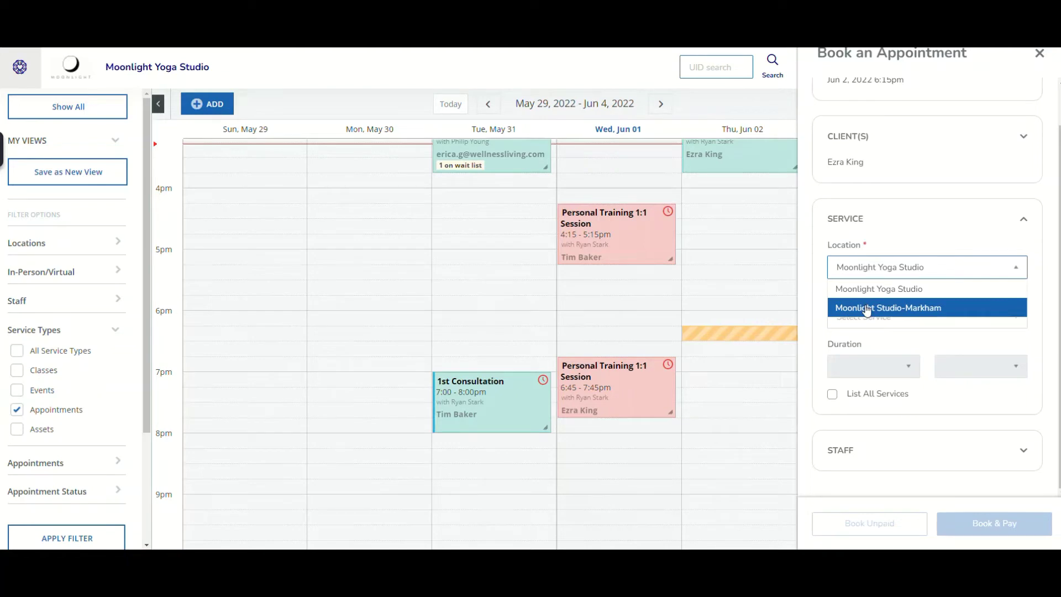
pyautogui.click(871, 290)
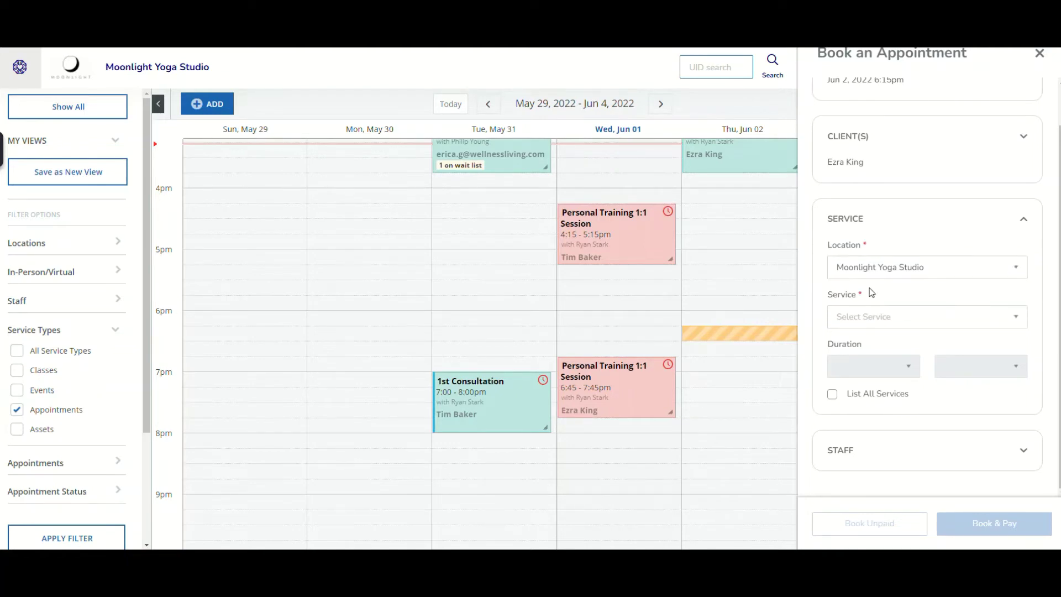
pyautogui.click(866, 316)
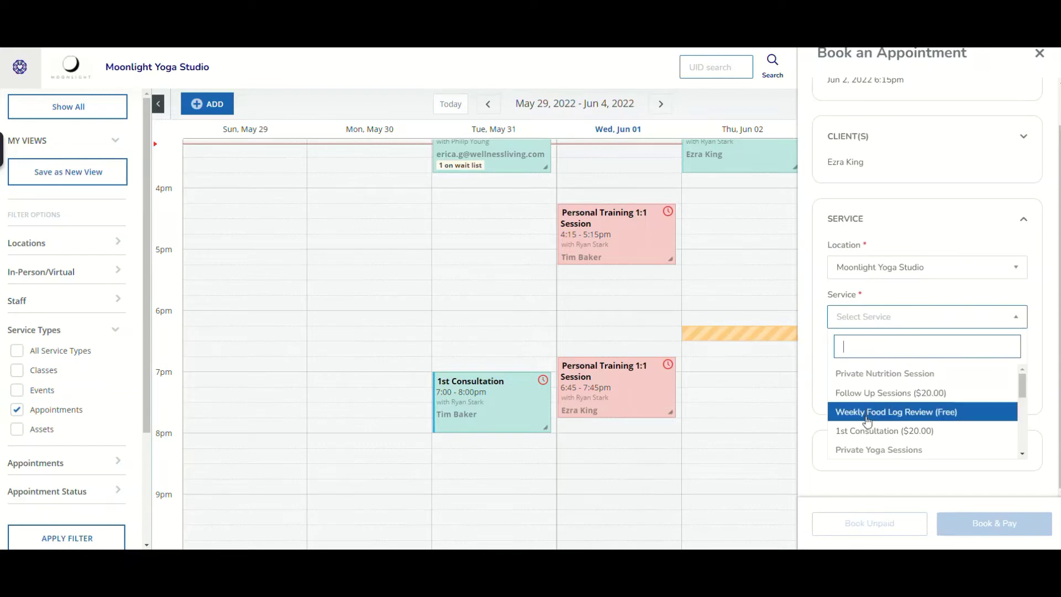
pyautogui.scroll(-5, 867, 417)
pyautogui.scroll(-1, 867, 421)
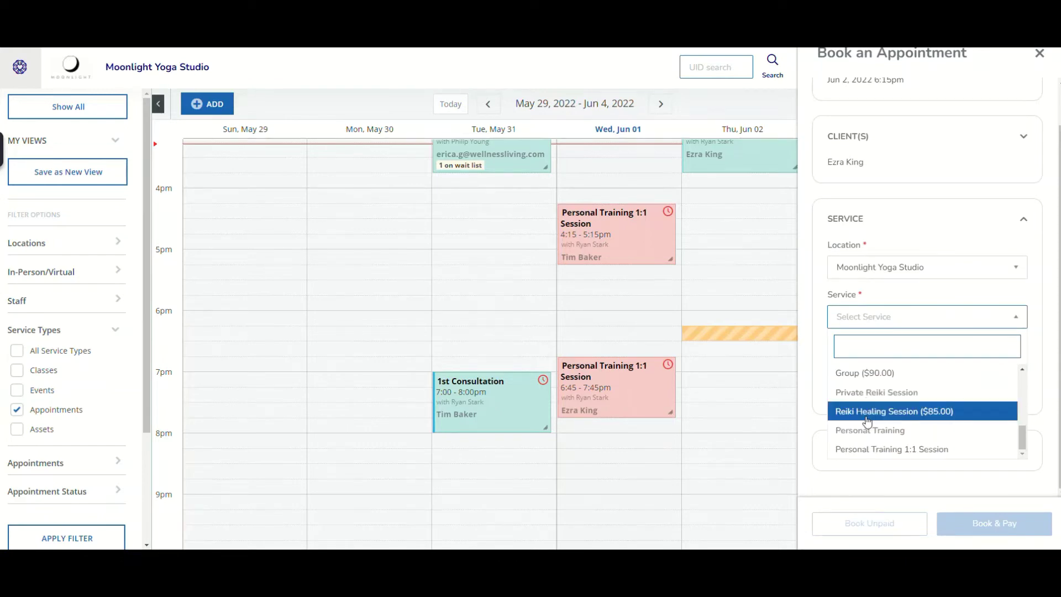
pyautogui.click(867, 448)
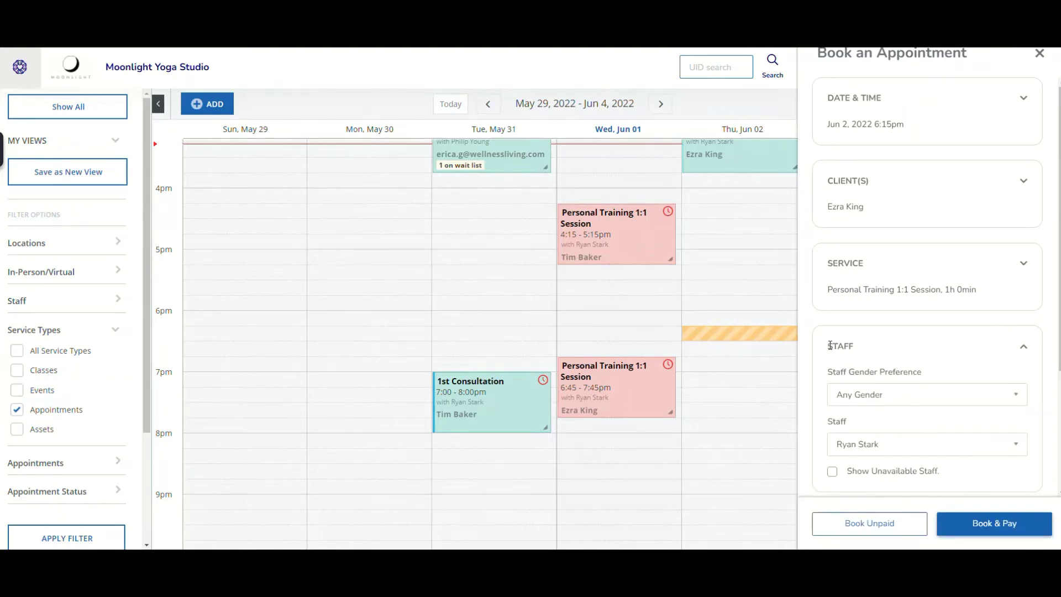
pyautogui.moveTo(830, 346); pyautogui.dragTo(857, 350)
pyautogui.scroll(-1, 851, 368)
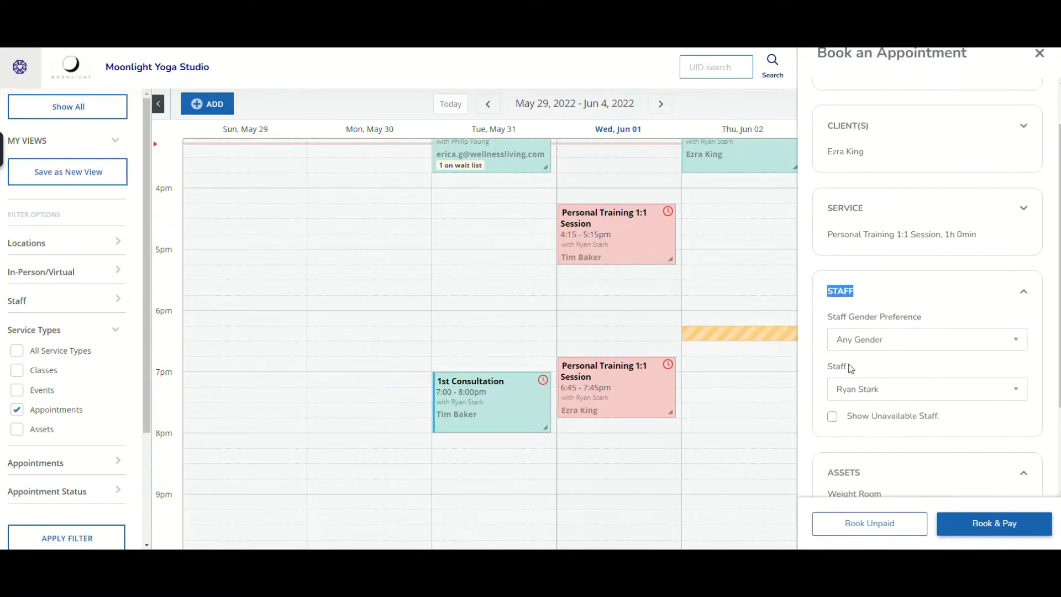
pyautogui.click(855, 338)
pyautogui.click(855, 338)
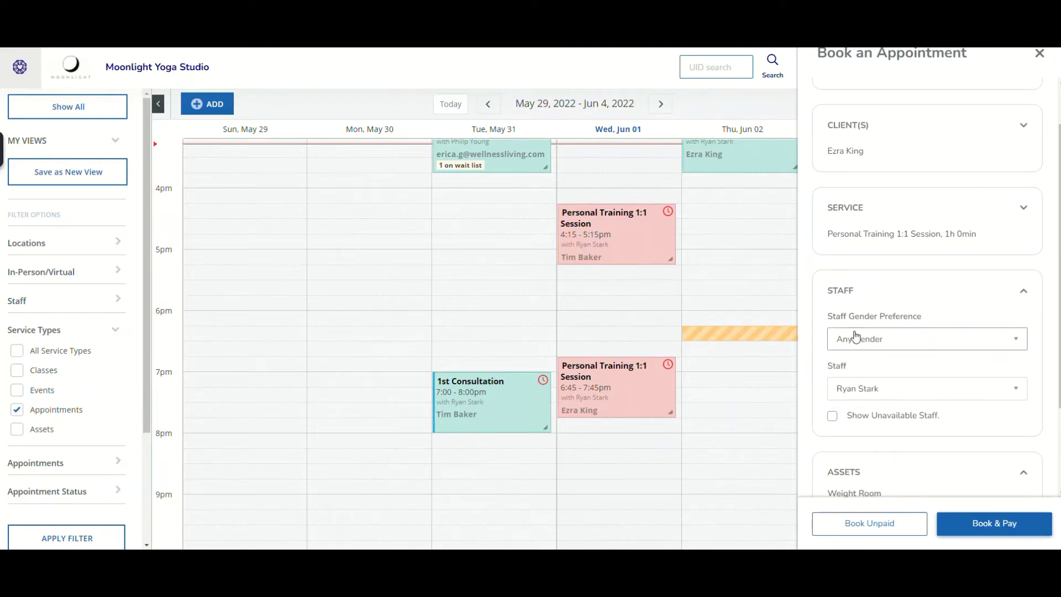
pyautogui.doubleClick(834, 365)
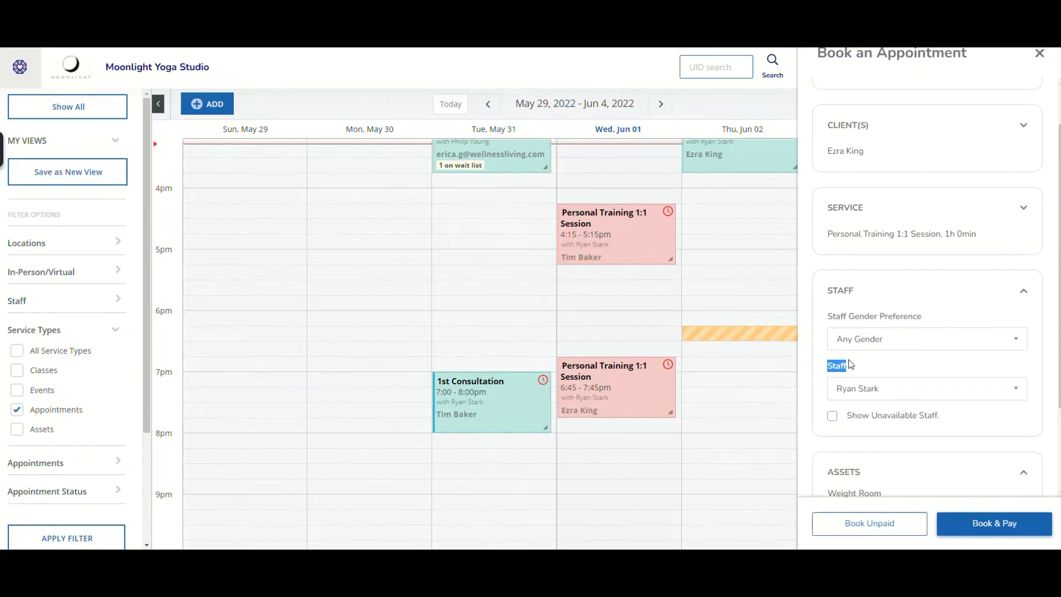
pyautogui.scroll(1, 865, 261)
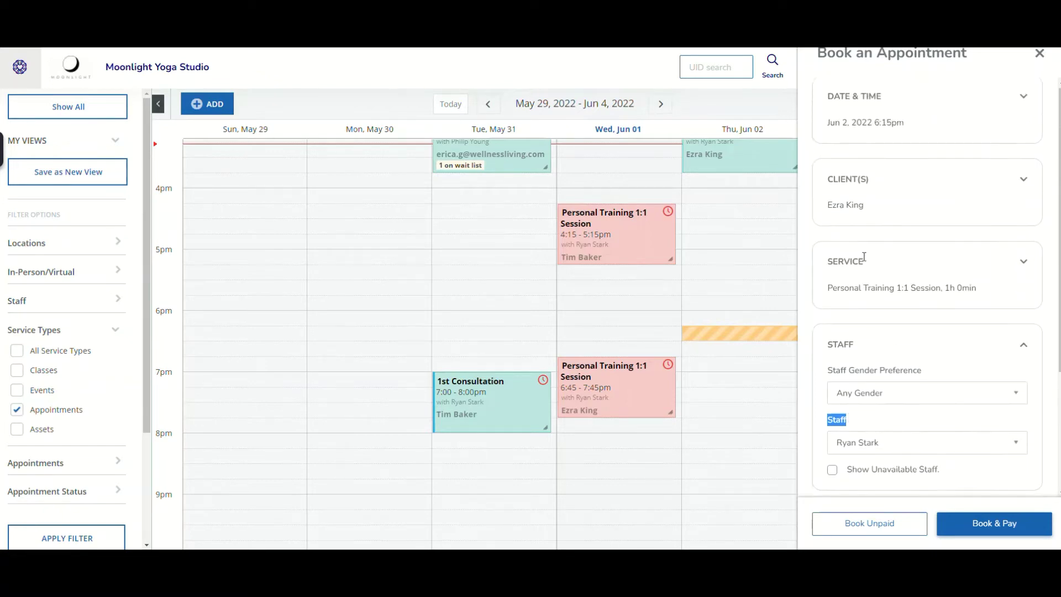
pyautogui.scroll(-2, 838, 310)
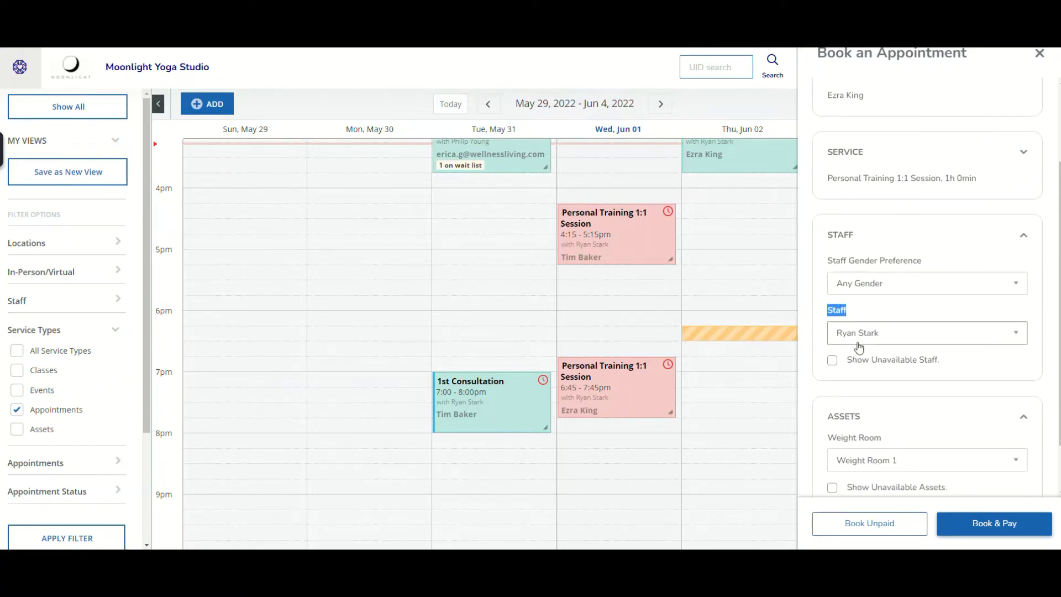
pyautogui.click(964, 372)
pyautogui.scroll(-1, 939, 362)
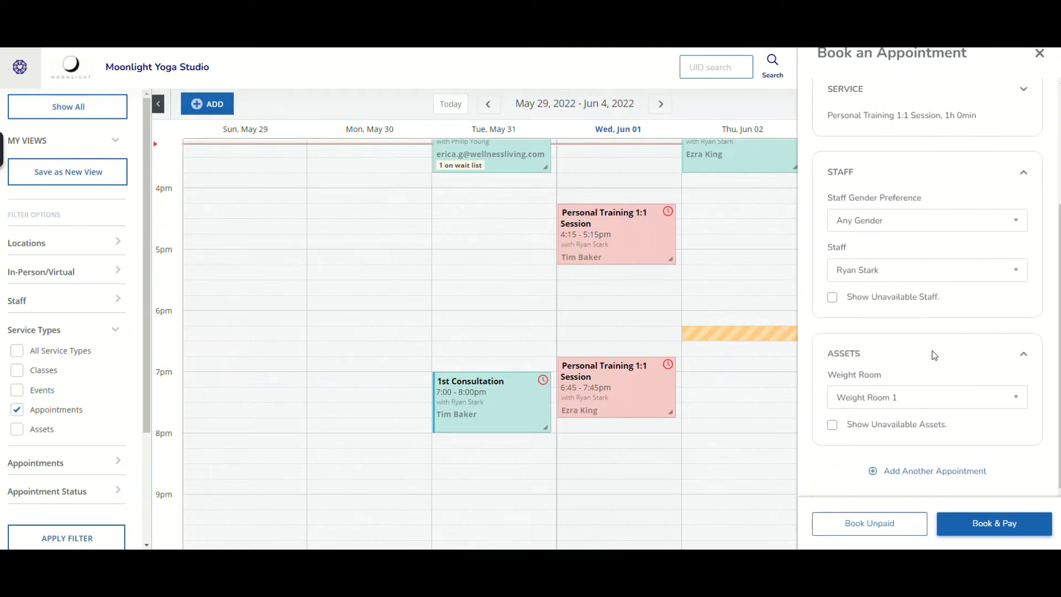
pyautogui.doubleClick(830, 354)
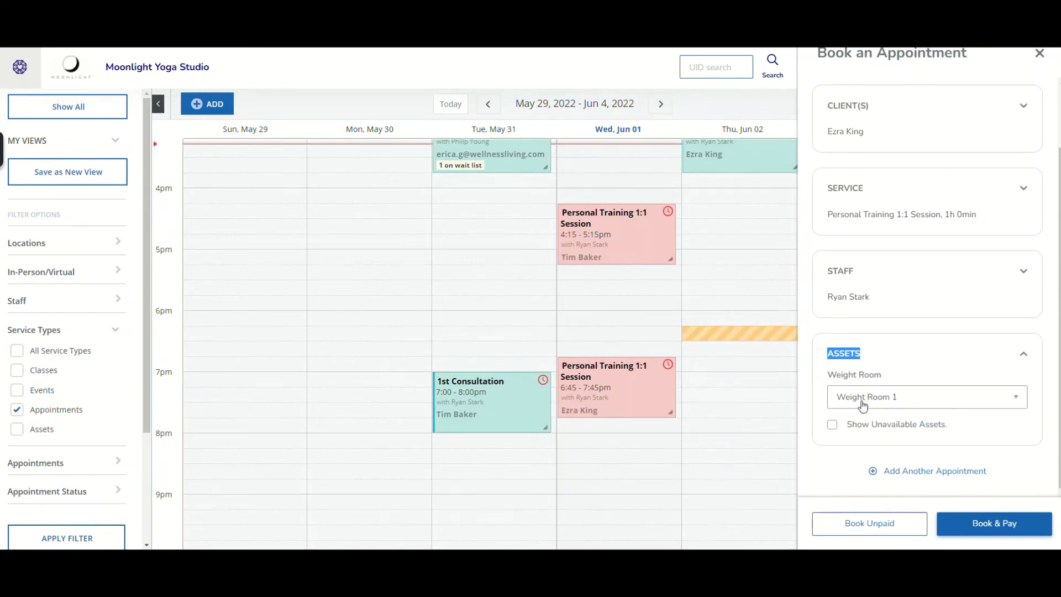
pyautogui.click(863, 405)
pyautogui.click(863, 405)
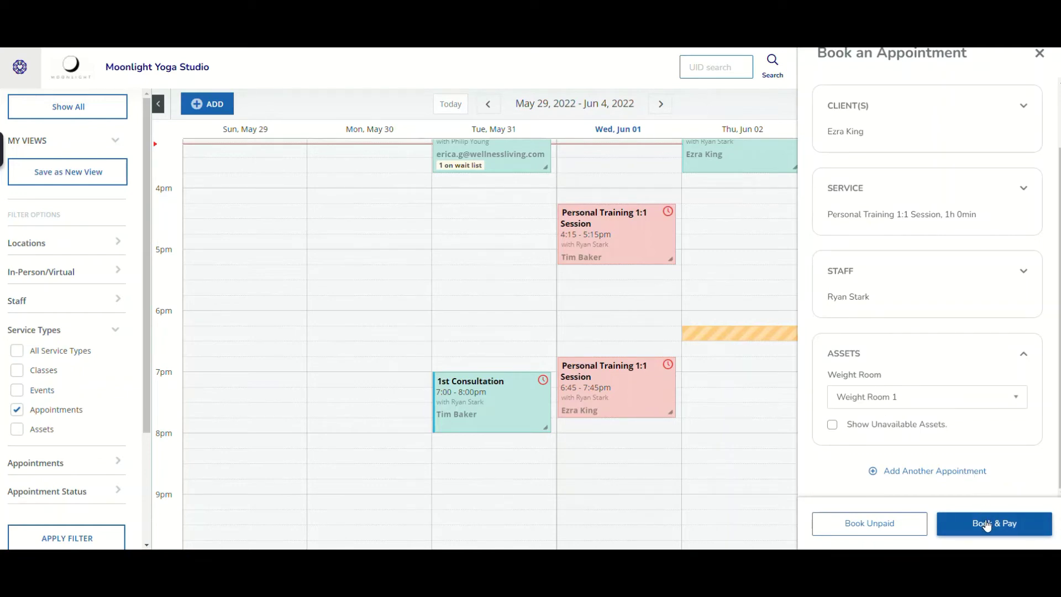
pyautogui.scroll(2, 969, 403)
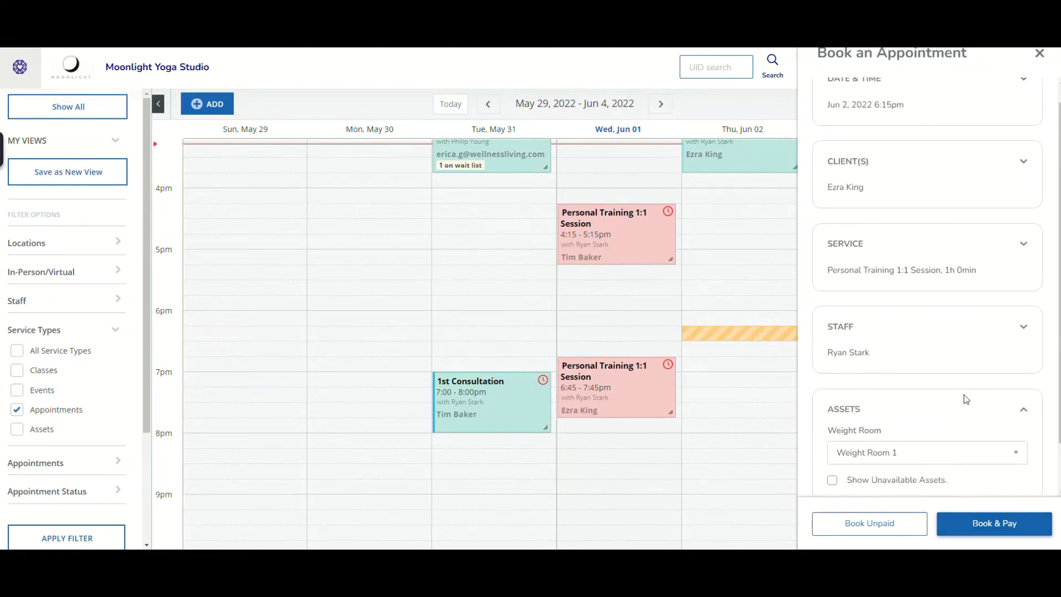
pyautogui.scroll(1, 957, 347)
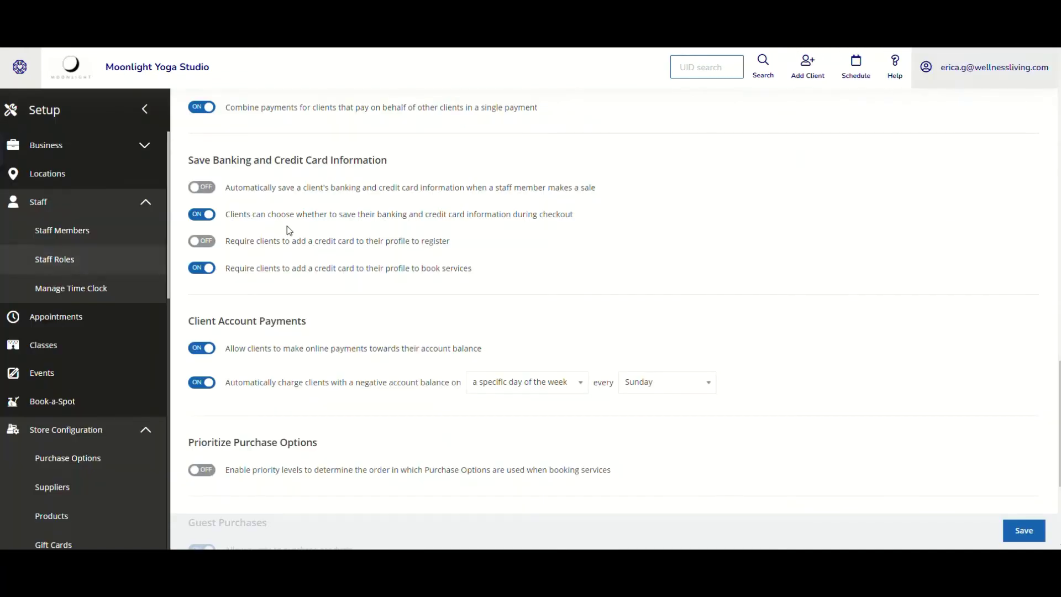
# Highlight the ON setting 'Require clients to add a credit card to their profile to book services'
pyautogui.scroll(-1, 148, 311)
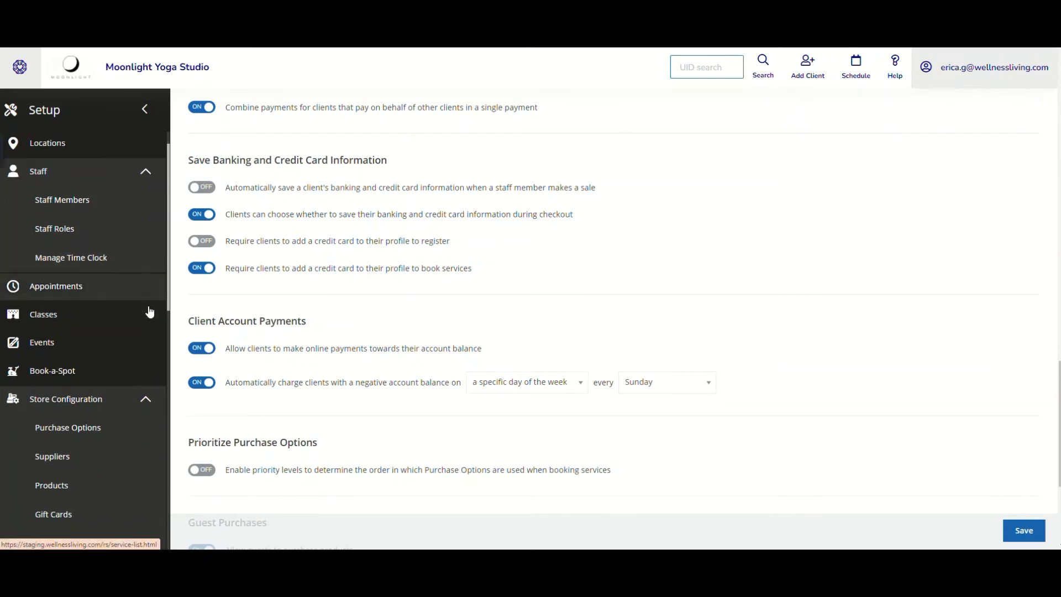
pyautogui.scroll(-3, 91, 399)
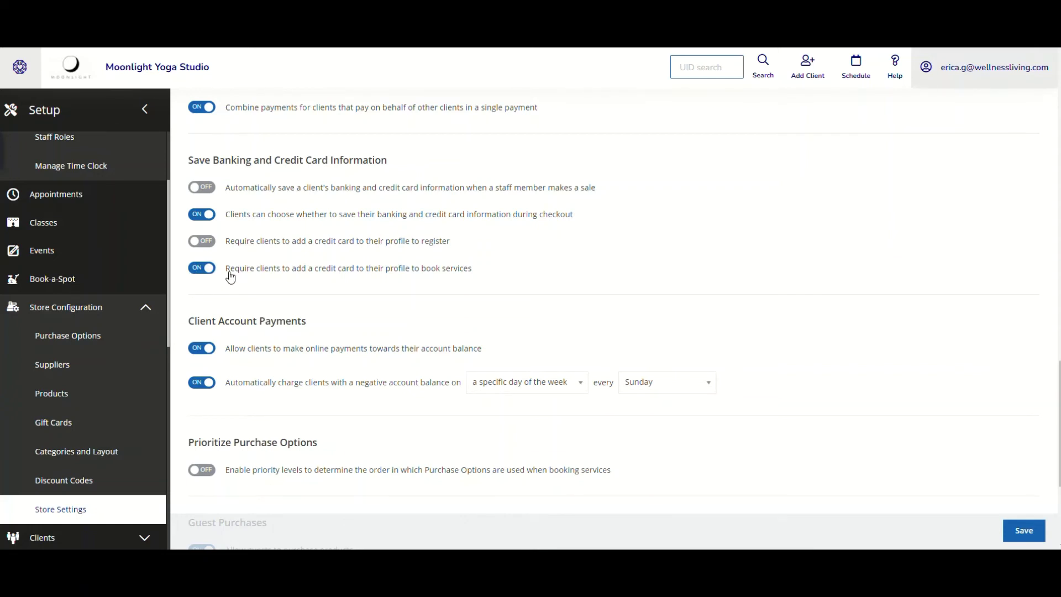
pyautogui.moveTo(231, 277); pyautogui.dragTo(476, 272)
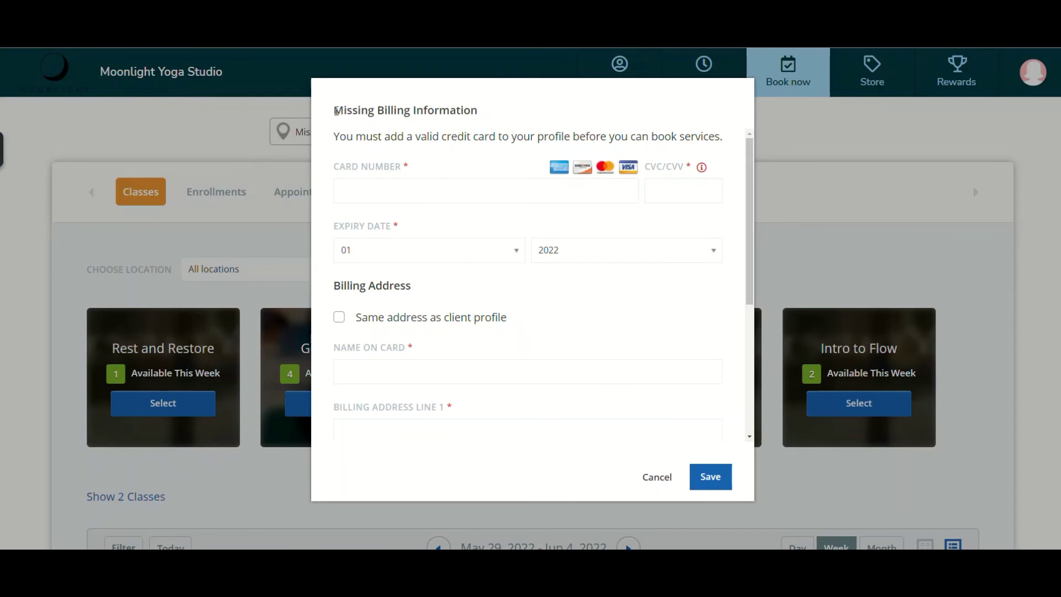
# Highlight the client app's Missing Billing Information prompt requiring a valid credit card
pyautogui.moveTo(336, 111); pyautogui.dragTo(484, 112)
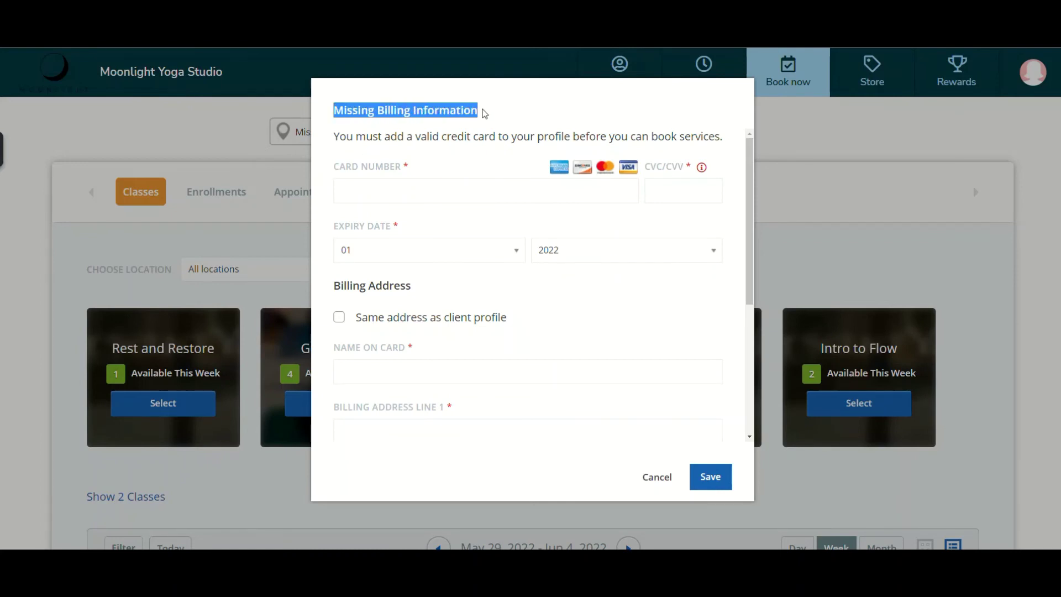